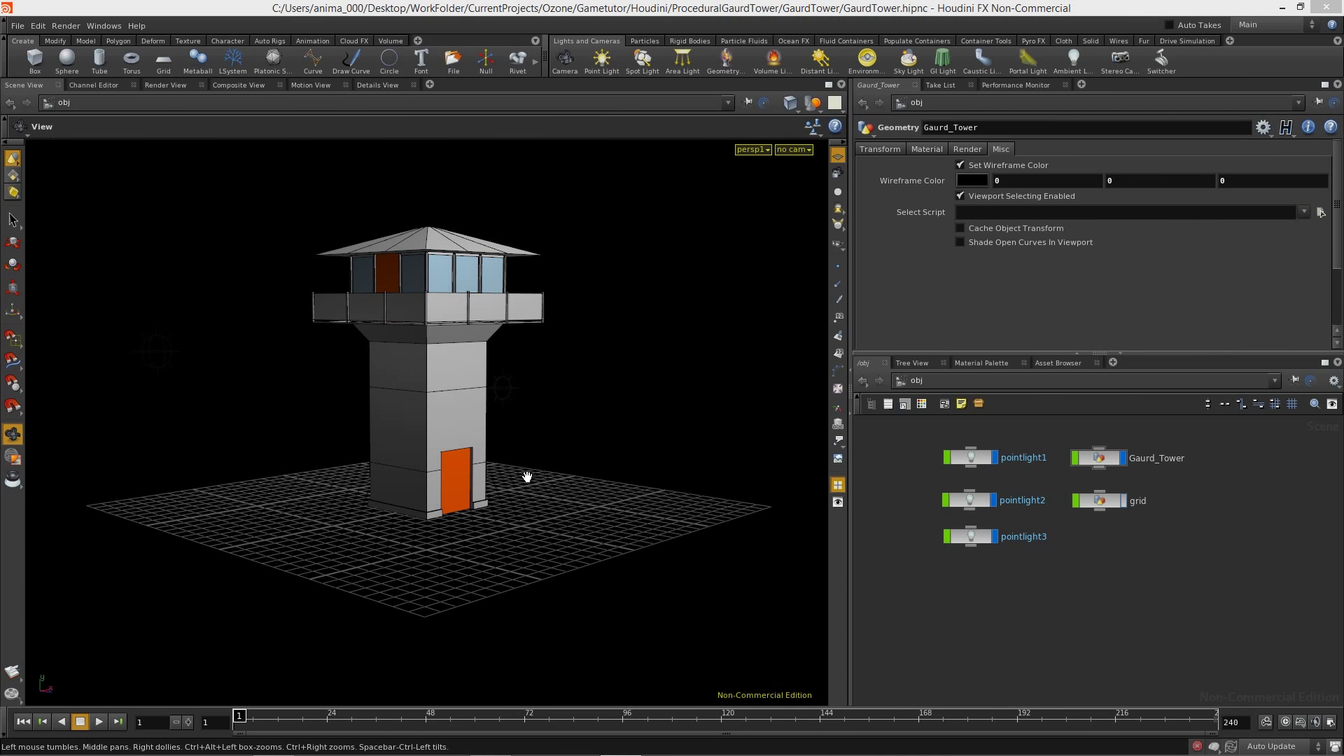
Orbit to a frontal view of the tower, then dive into the Gaurd_Tower object
left_click_drag(543, 434, 542, 495)
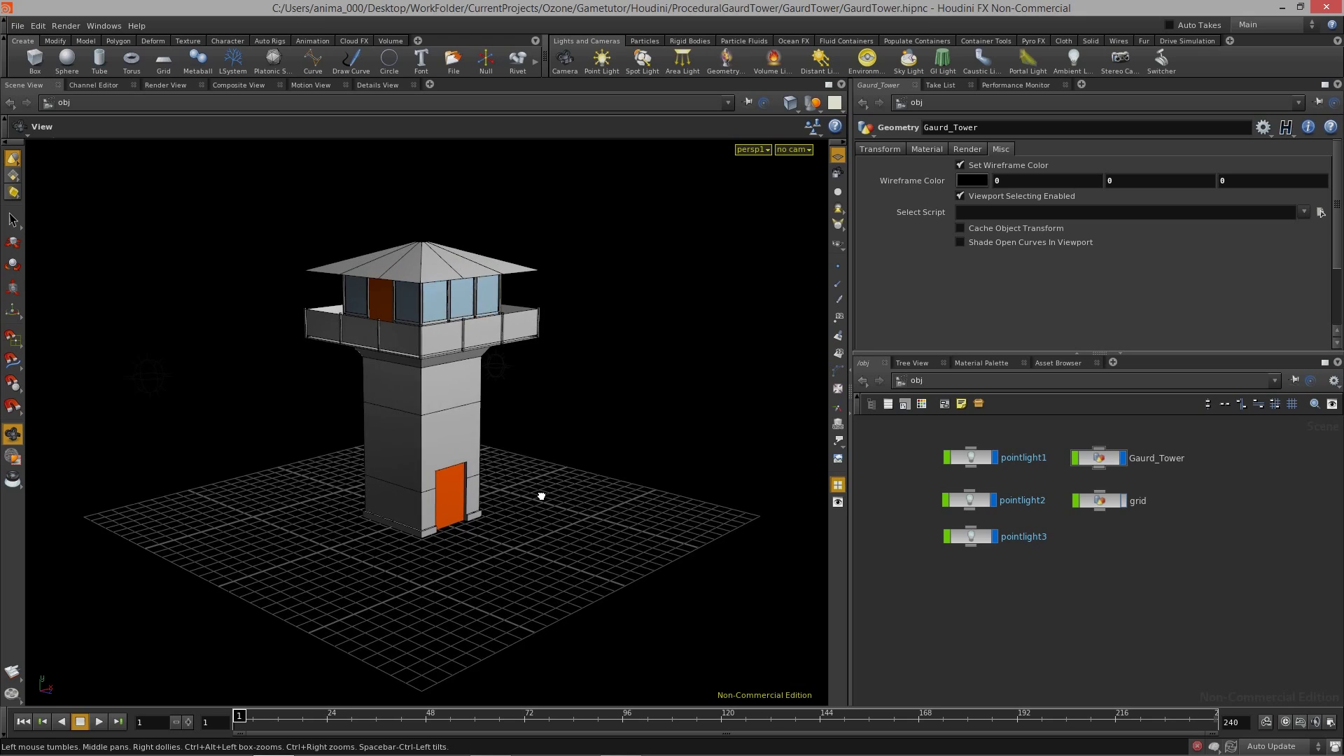
mouse_move(617, 522)
left_mouse_down()
mouse_move(352, 532)
mouse_move(794, 561)
mouse_move(554, 492)
mouse_move(493, 459)
mouse_move(476, 472)
mouse_move(330, 473)
mouse_move(316, 528)
mouse_move(450, 561)
mouse_move(489, 549)
mouse_move(362, 552)
mouse_move(420, 550)
mouse_move(406, 555)
mouse_move(405, 623)
mouse_move(455, 566)
left_mouse_up()
mouse_move(594, 576)
left_mouse_down()
mouse_move(472, 516)
mouse_move(565, 511)
mouse_move(445, 519)
mouse_move(422, 498)
mouse_move(540, 514)
mouse_move(486, 528)
left_mouse_up()
scroll(512, 539, "up", 3)
scroll(511, 540, "down", 2)
scroll(498, 533, "down", 2)
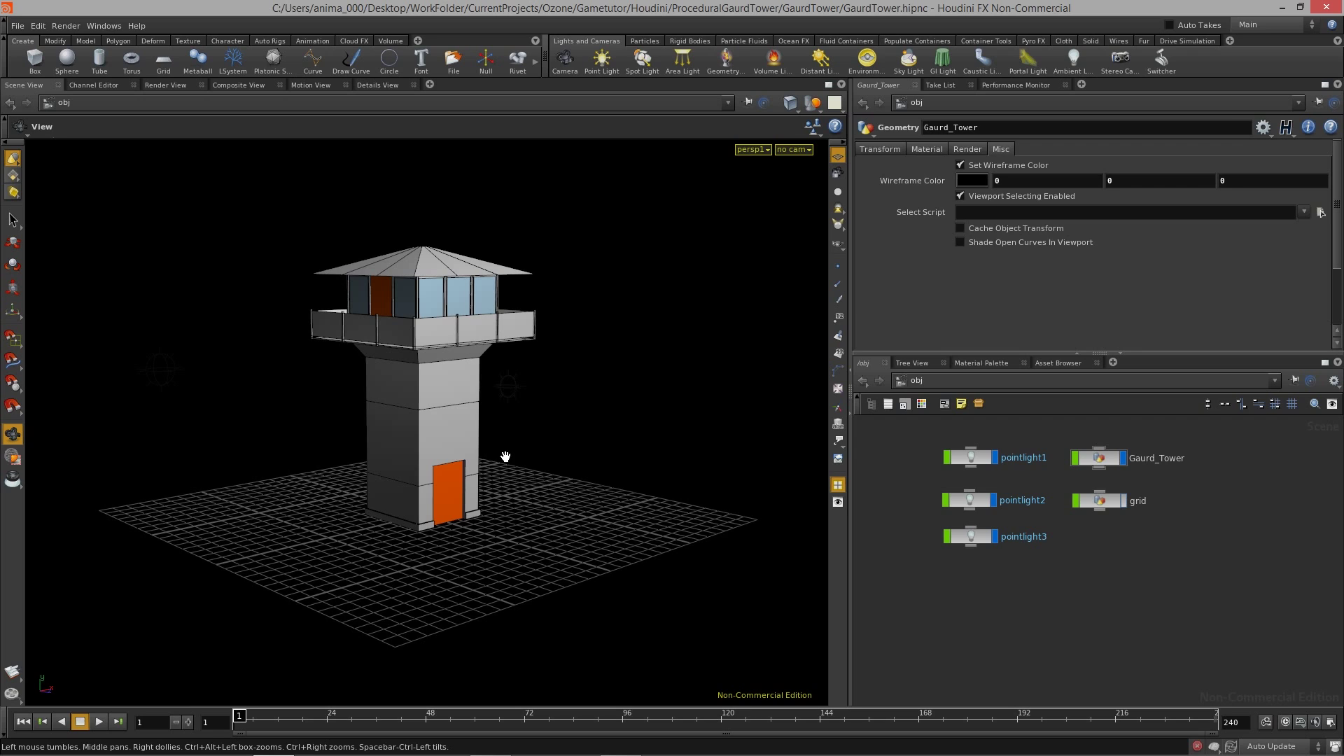
double_click(1101, 466)
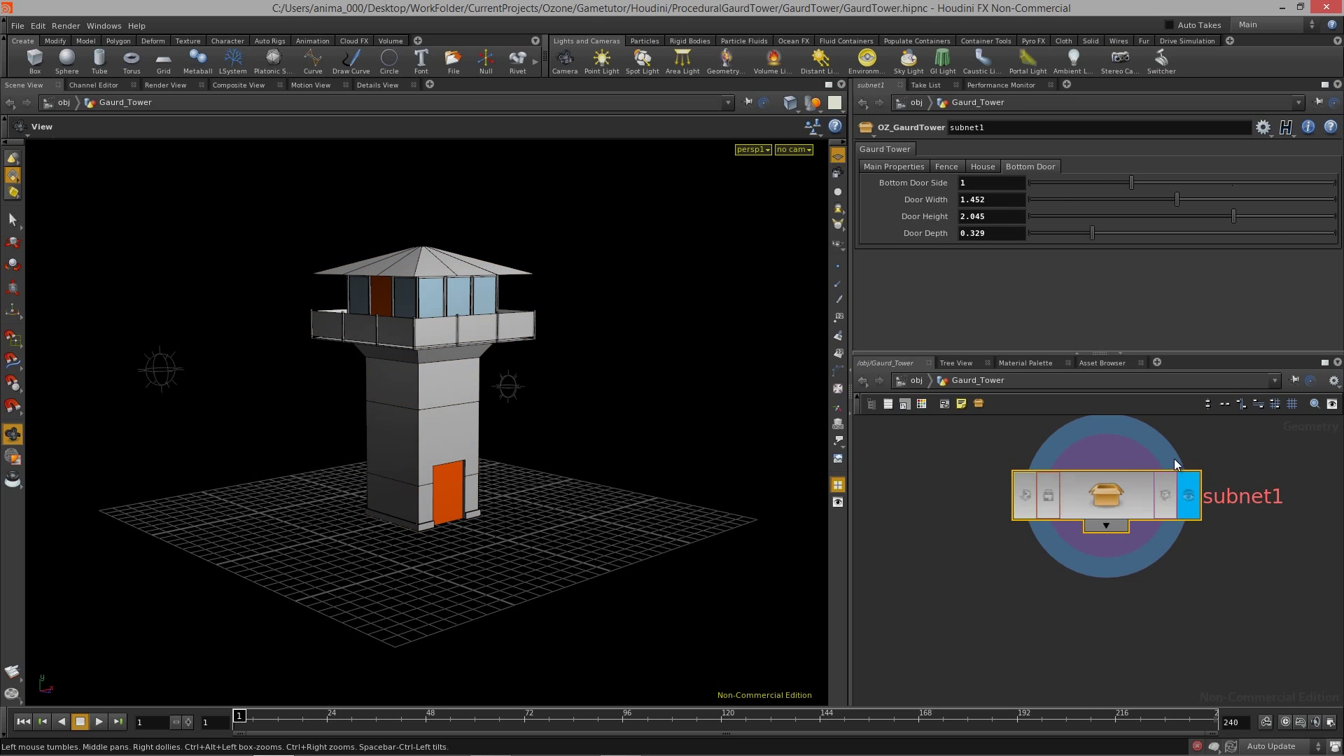
Resize the tower's width, depth and base height, and set the fence to 4 posts
left_click(890, 169)
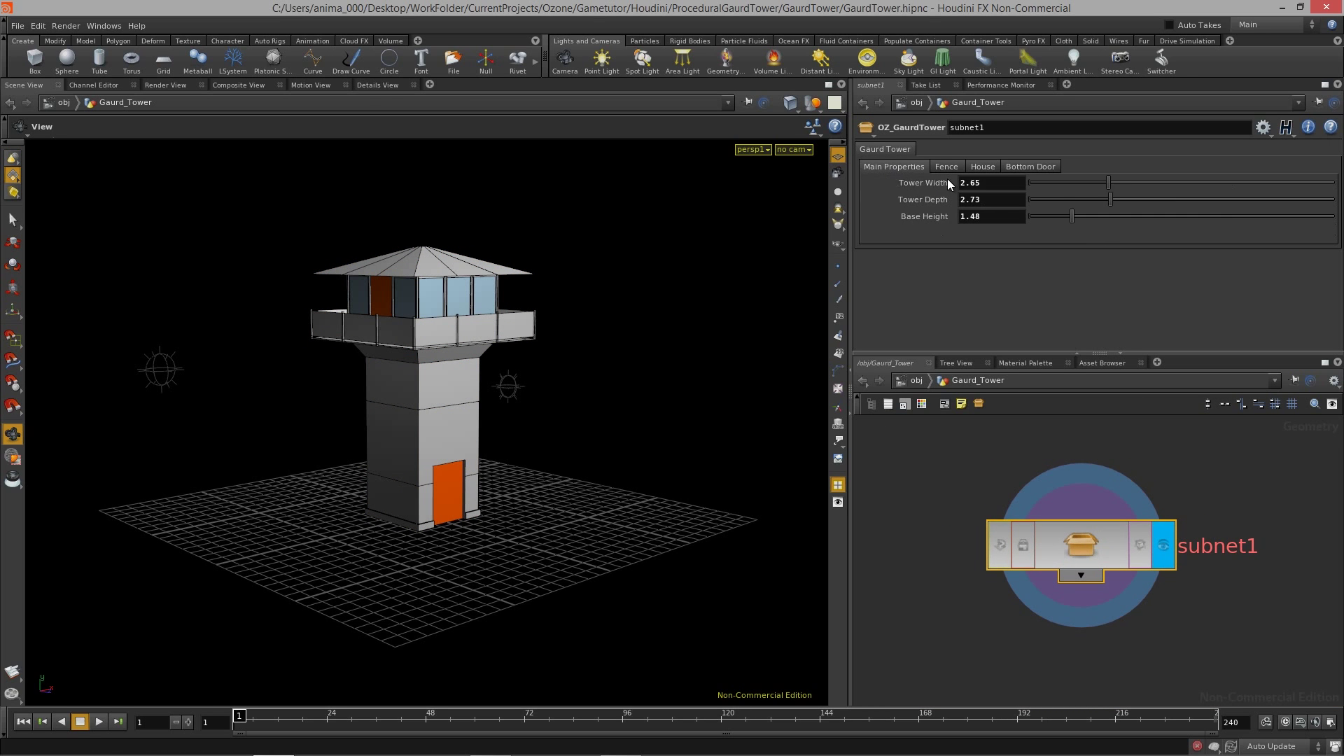
left_click_drag(1124, 181, 1070, 221)
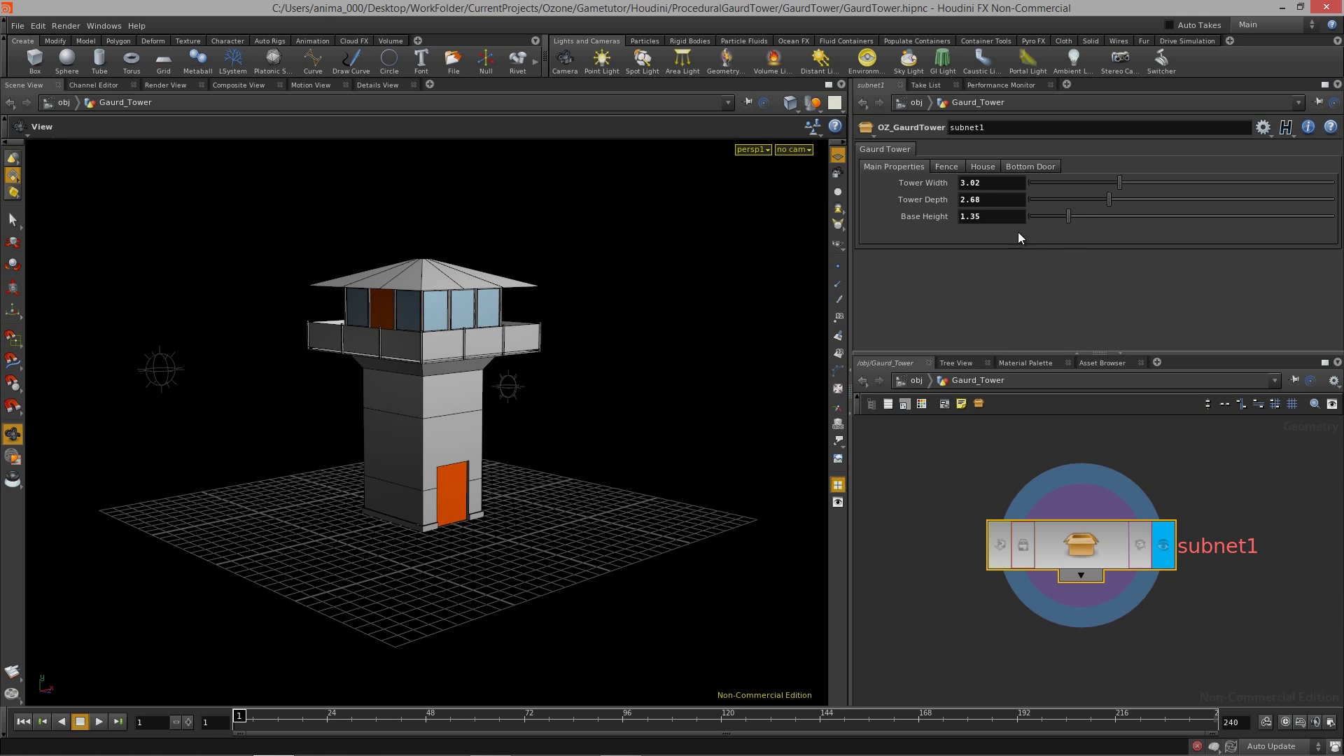
left_click(948, 166)
left_click_drag(1039, 182, 1056, 201)
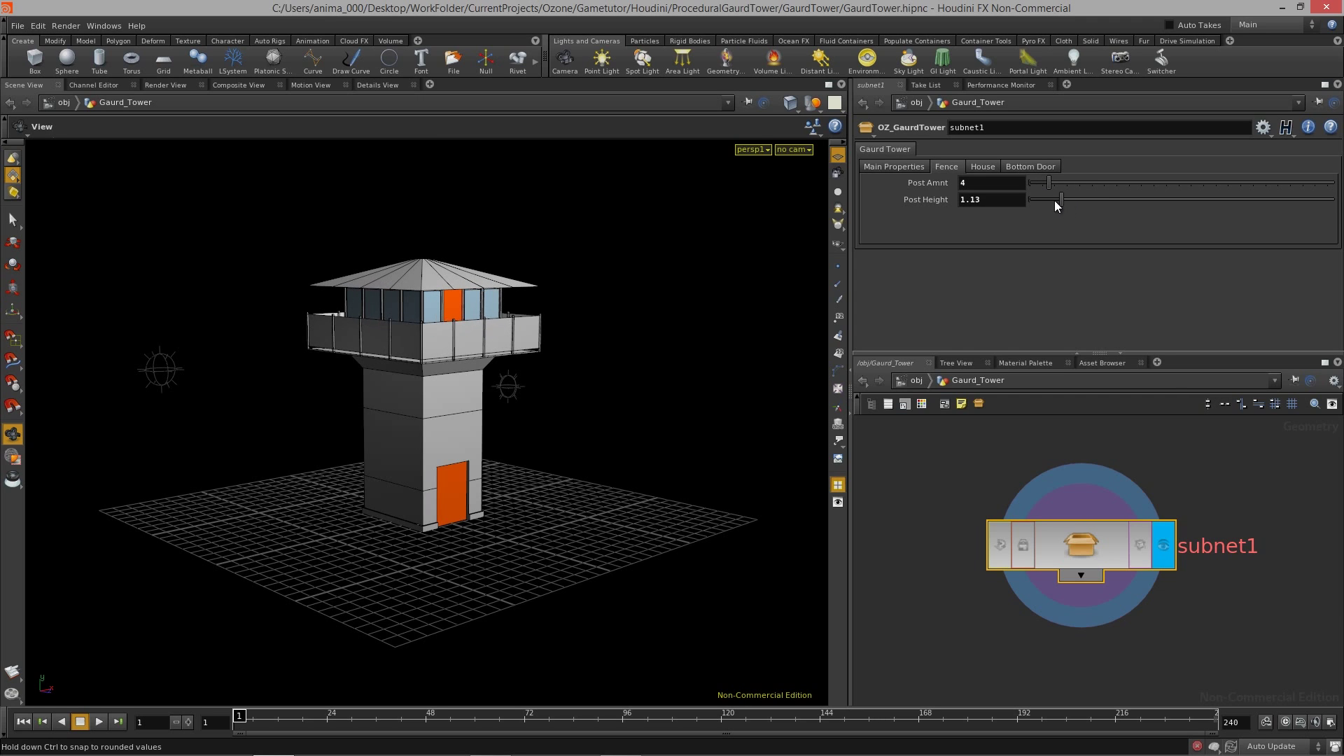
Thin the house walls to a Wall Thickness of 0.051
left_click(984, 167)
mouse_move(1040, 182)
left_mouse_down()
mouse_move(1076, 181)
mouse_move(1035, 186)
left_mouse_up()
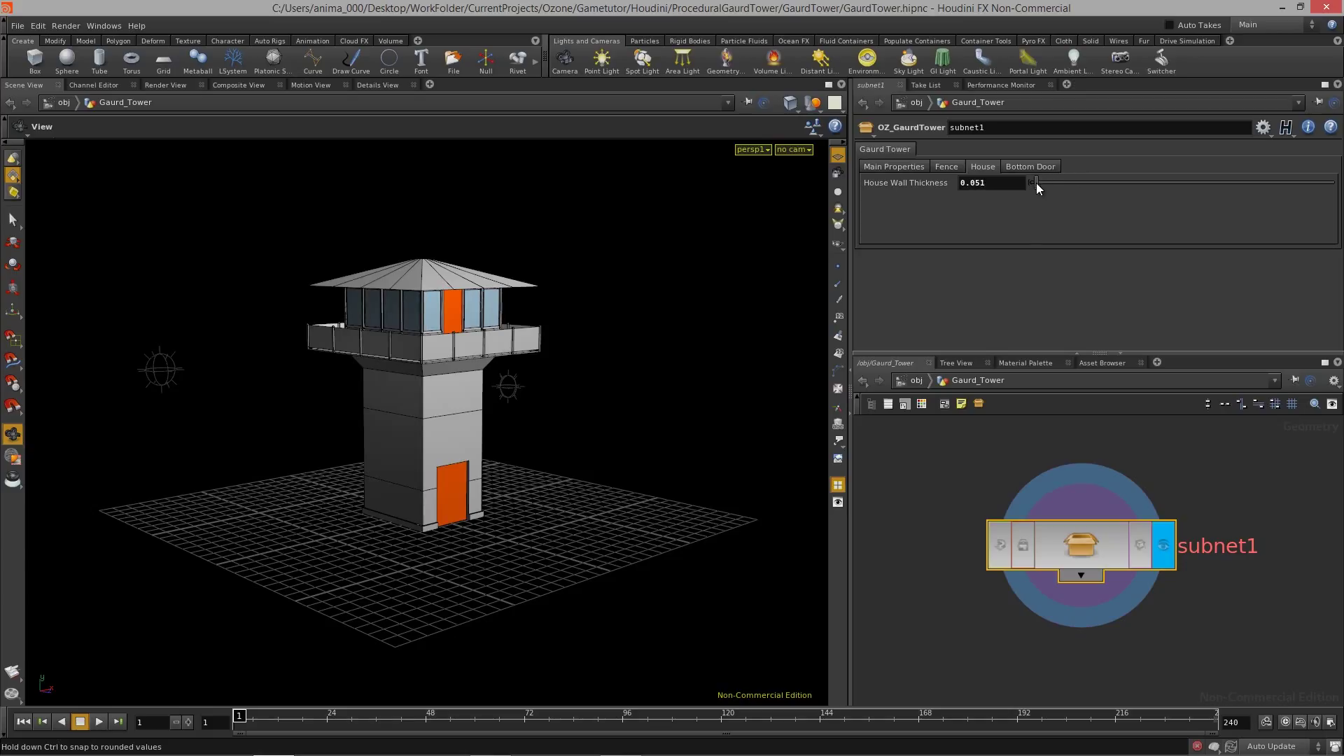
left_click_drag(1035, 185, 1037, 183)
left_click(1043, 168)
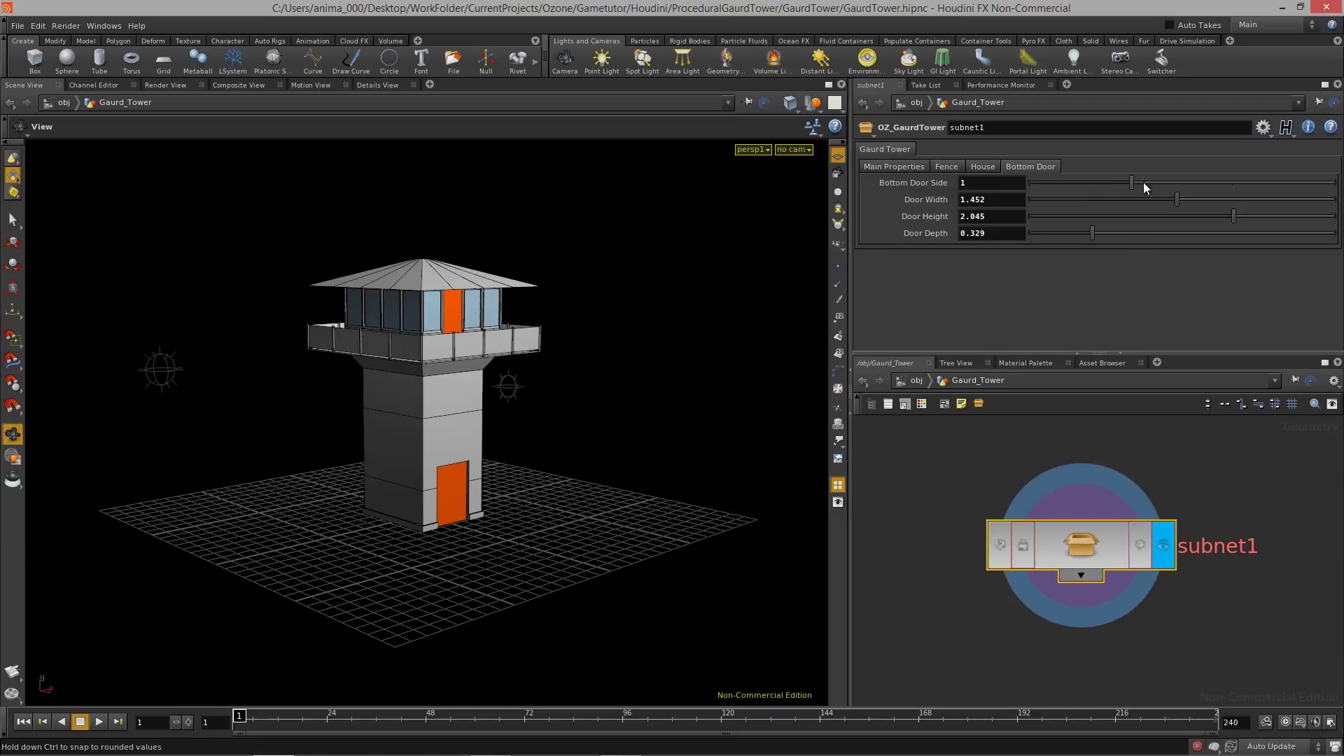
Keep the bottom door on side 1 with width 1.355, height 1.904, depth 0.287
left_click_drag(1132, 183, 1329, 187)
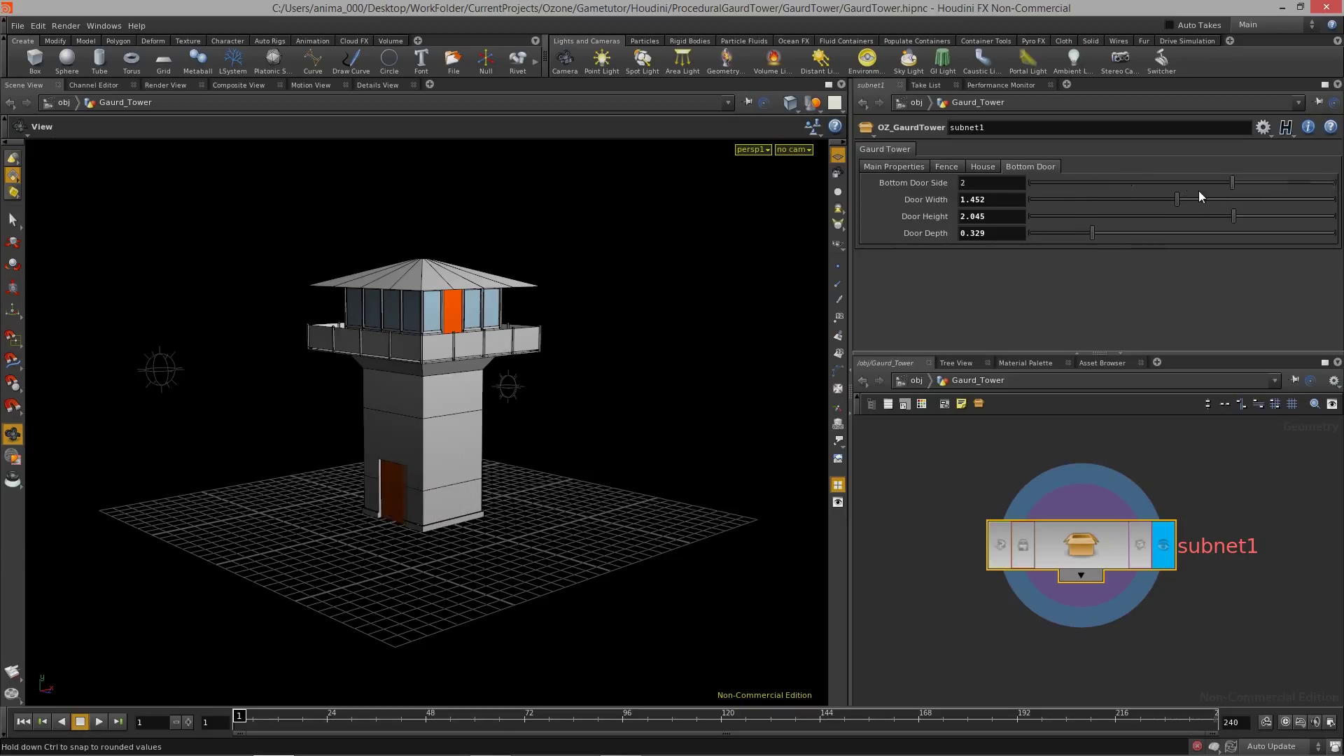
left_click_drag(1205, 190, 1104, 186)
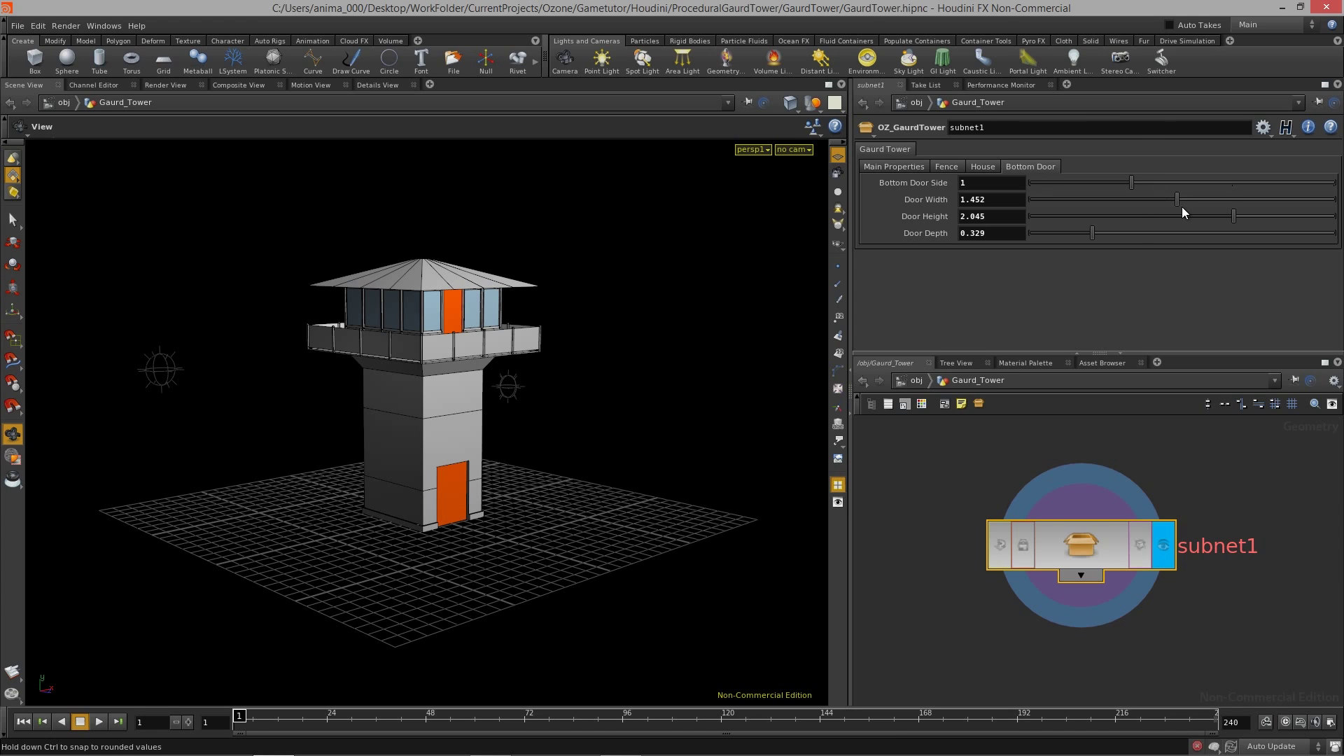
mouse_move(1177, 199)
left_mouse_down()
mouse_move(1200, 205)
mouse_move(1172, 206)
left_mouse_up()
mouse_move(1253, 215)
left_mouse_down()
mouse_move(1190, 221)
mouse_move(1219, 220)
left_mouse_up()
mouse_move(1094, 232)
left_mouse_down()
mouse_move(1071, 234)
mouse_move(1182, 241)
mouse_move(1077, 239)
left_mouse_up()
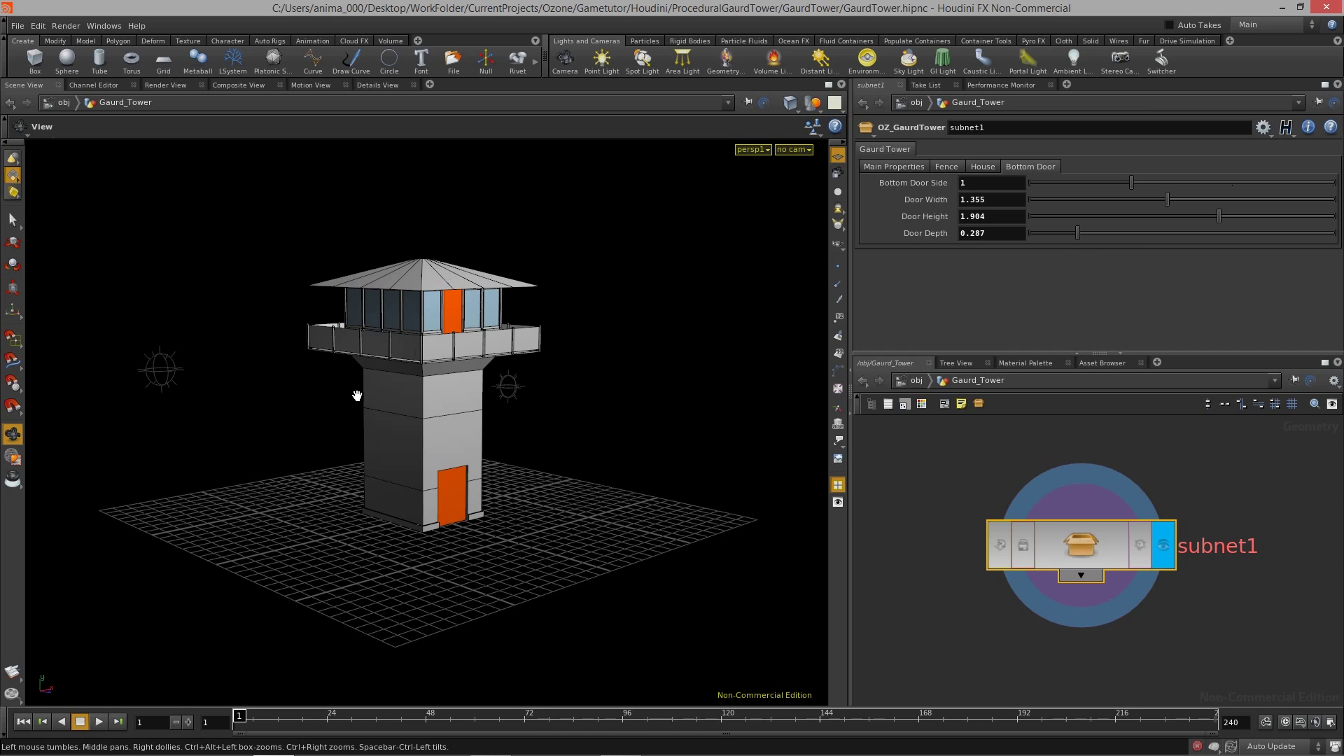
left_click_drag(354, 390, 510, 384)
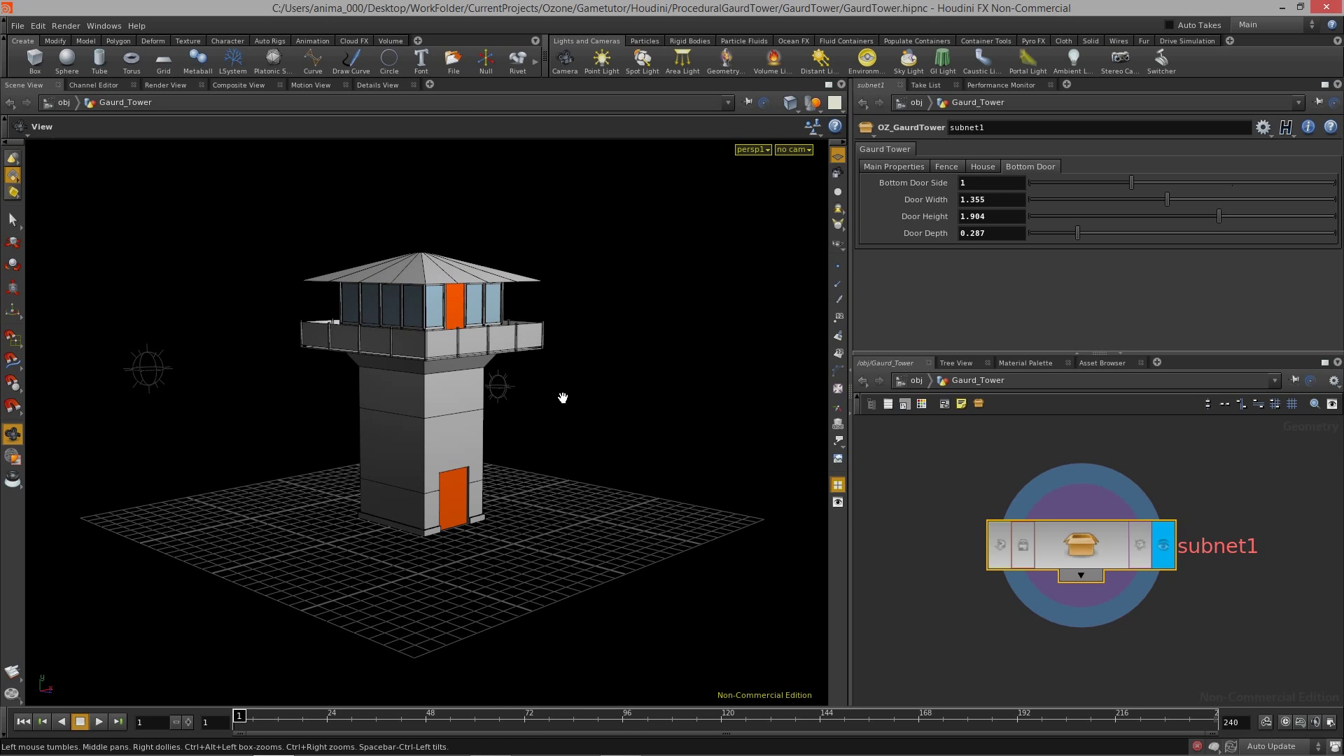
left_click(950, 166)
Set the fence to 3 posts with Post Height 0.88 and inspect the tower
left_click_drag(1048, 182, 1040, 182)
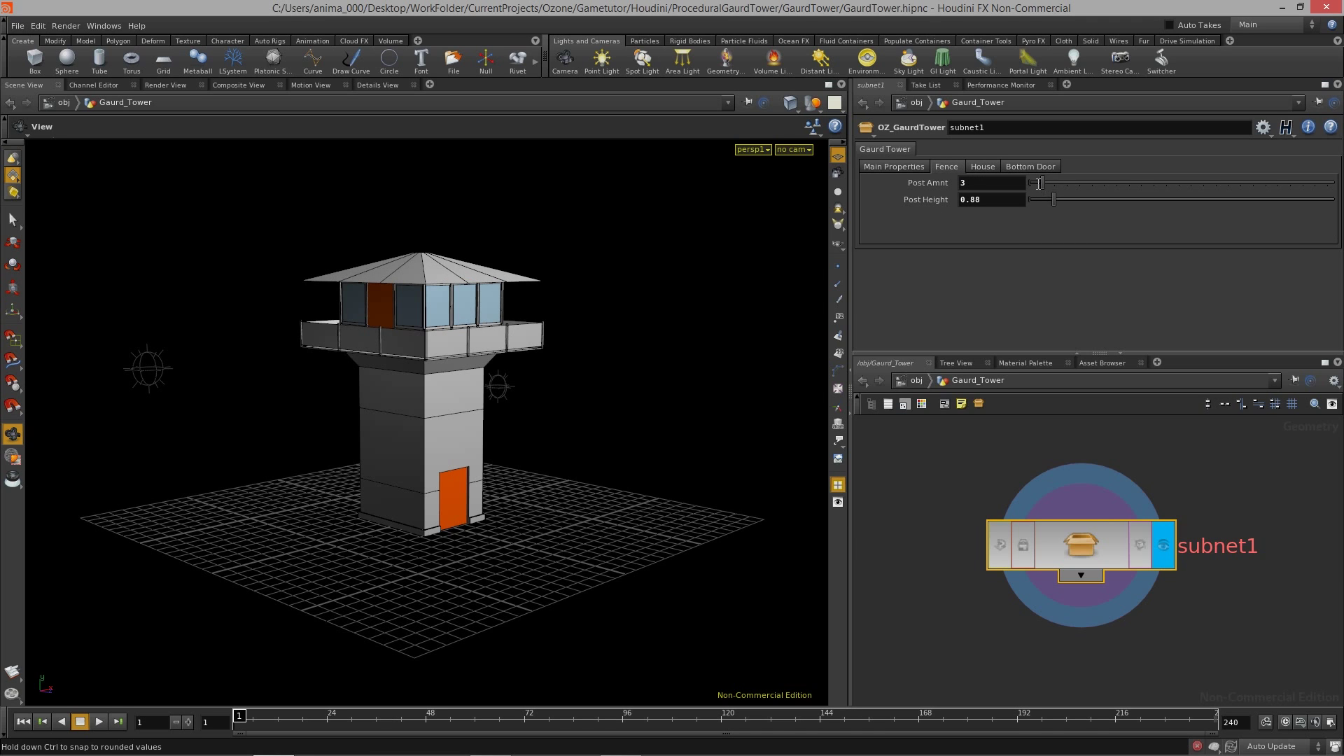
mouse_move(451, 363)
left_mouse_down()
mouse_move(515, 386)
mouse_move(516, 435)
left_mouse_up()
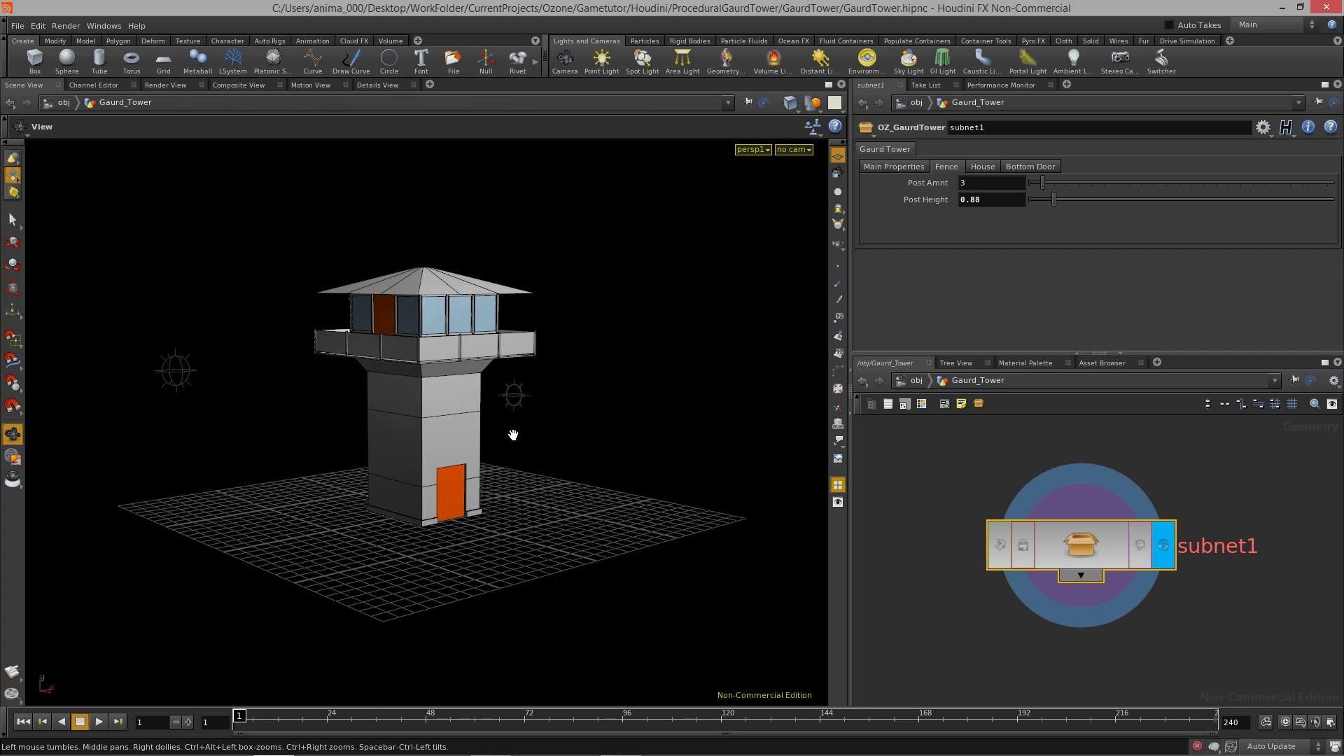
double_click(1072, 546)
scroll(1053, 596, "down", 2)
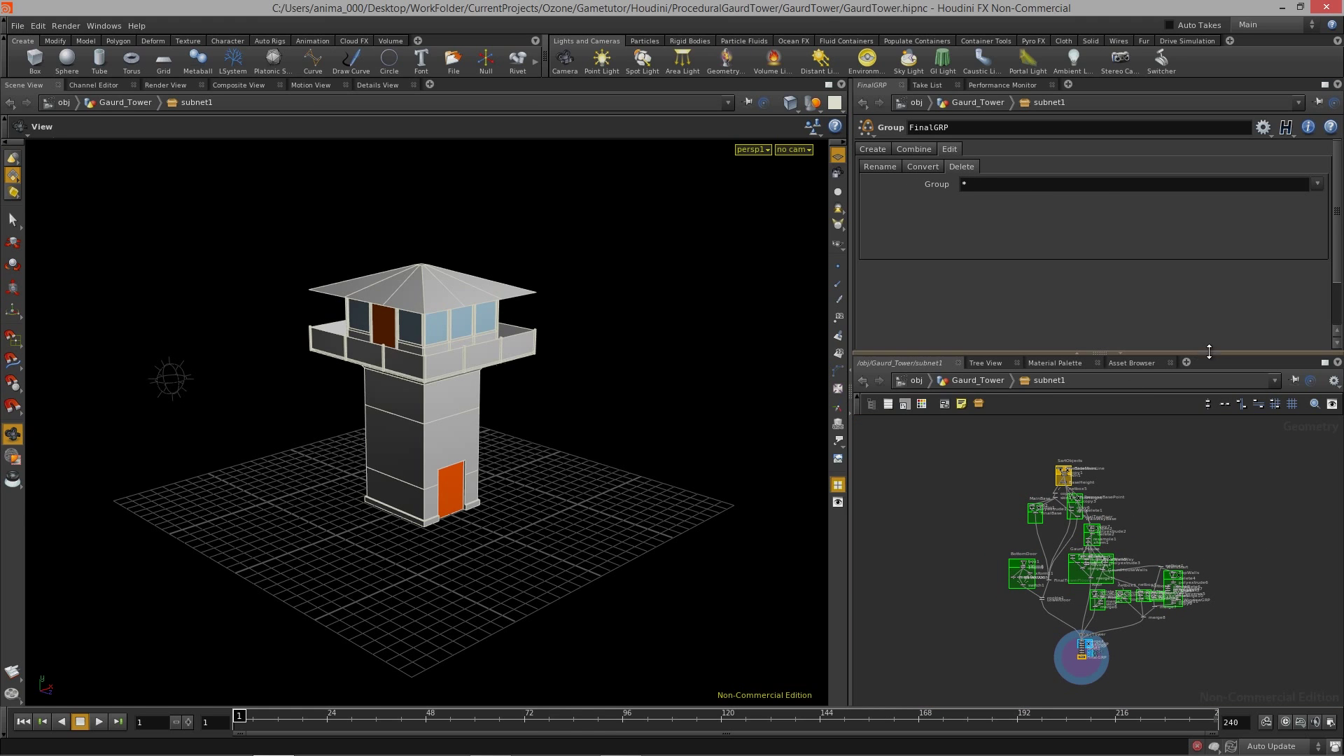
Enlarge the network pane and pan subnet1's graph down to the FinalGRP output node
left_click_drag(1182, 355, 1199, 264)
scroll(1028, 447, "up", 2)
scroll(1076, 479, "up", 2)
scroll(1003, 438, "up", 2)
scroll(1019, 411, "up", 2)
middle_click_drag(1018, 416, 970, 558)
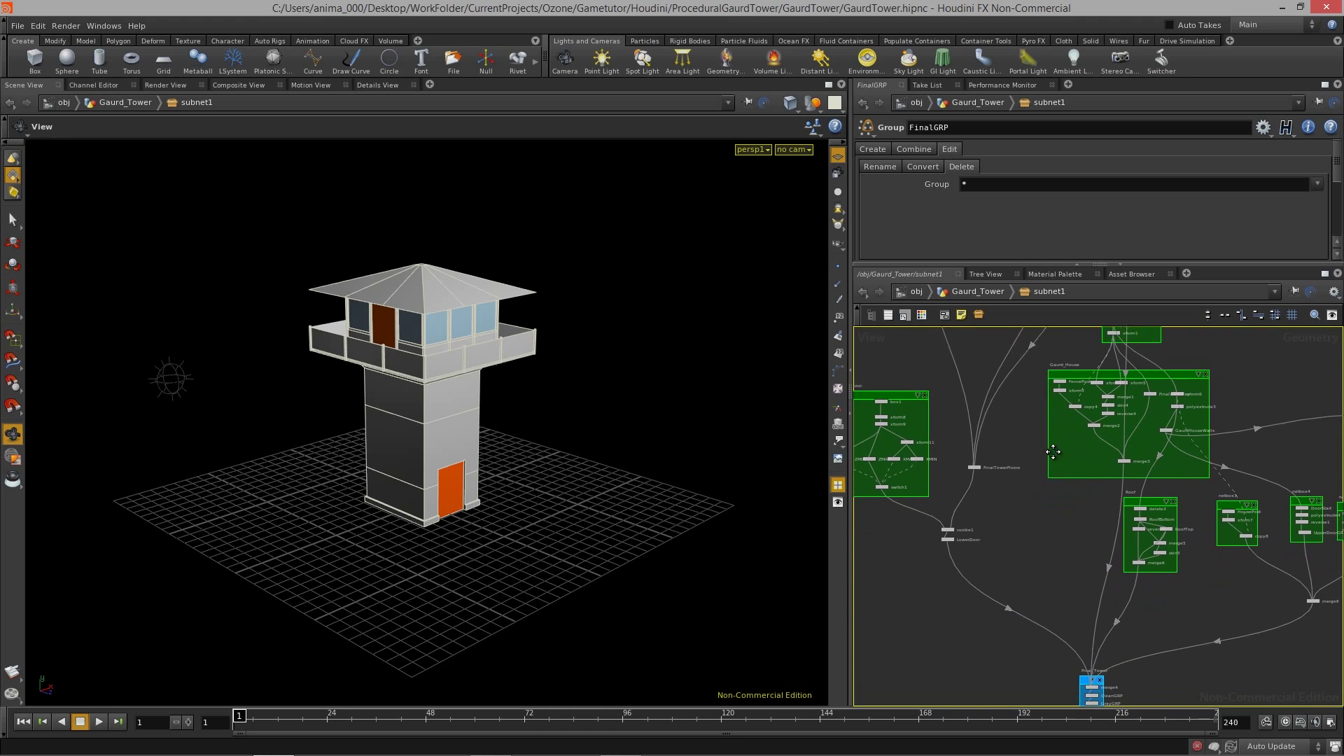
middle_click_drag(1235, 524, 1111, 536)
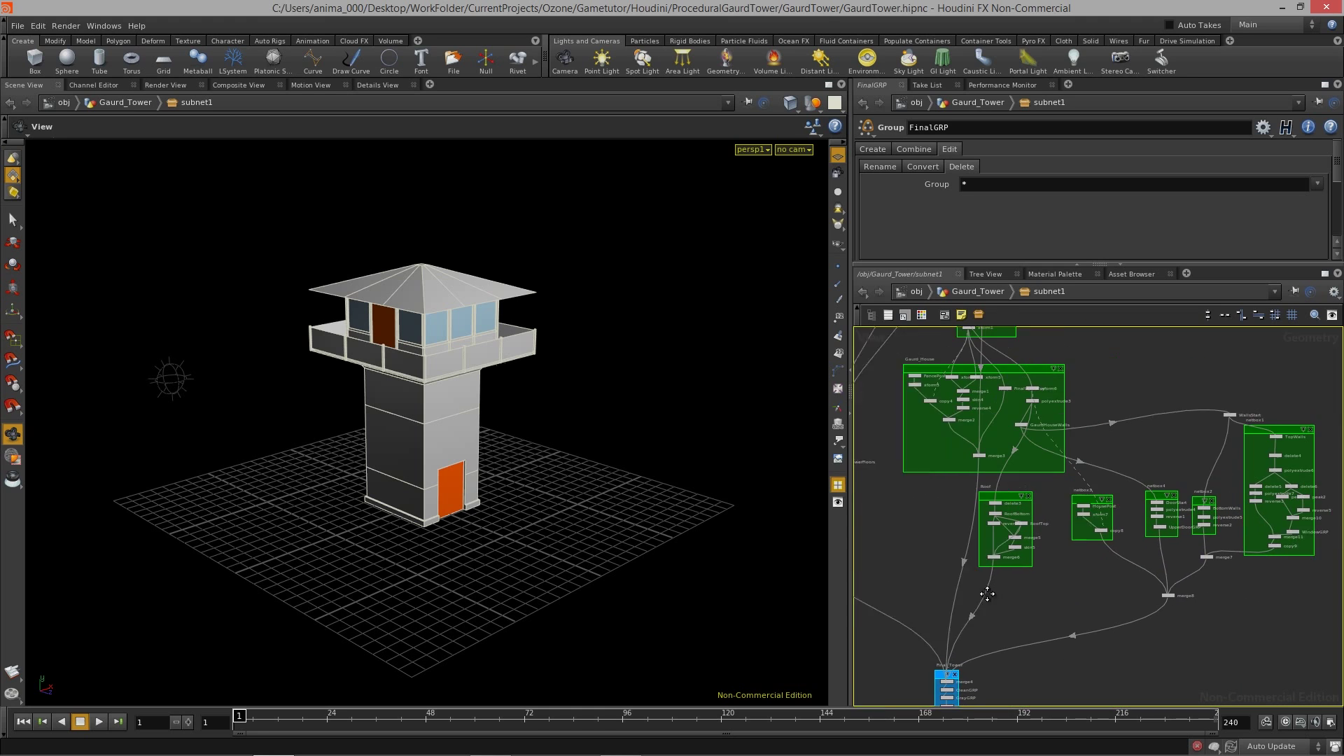
middle_click_drag(1100, 669, 1204, 606)
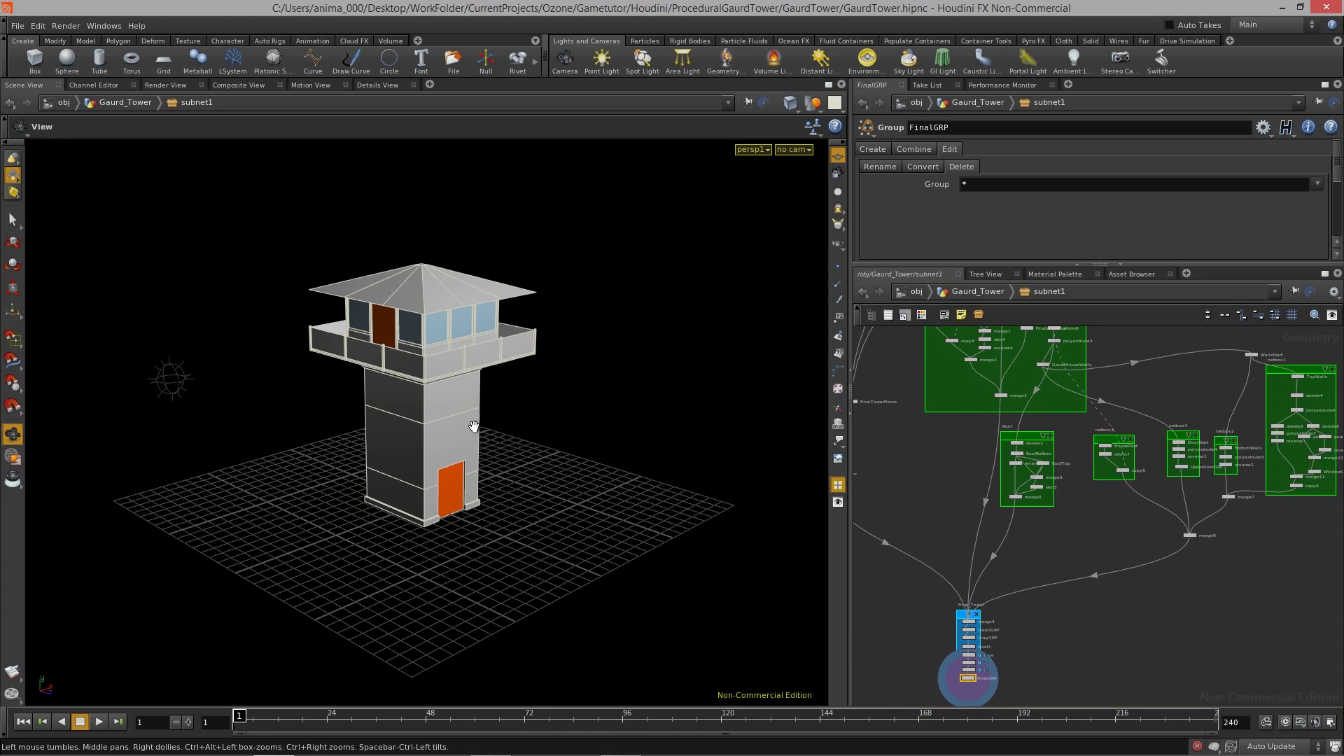
left_click_drag(441, 452, 589, 415)
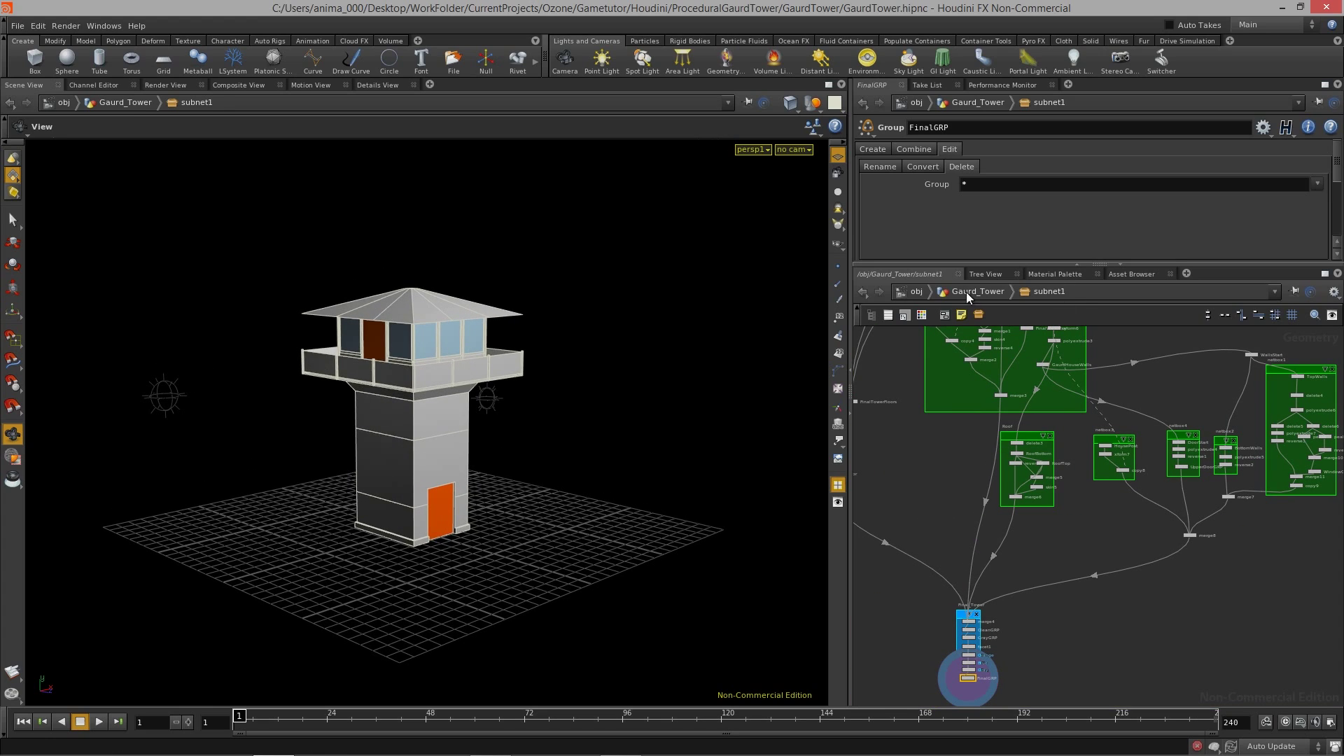